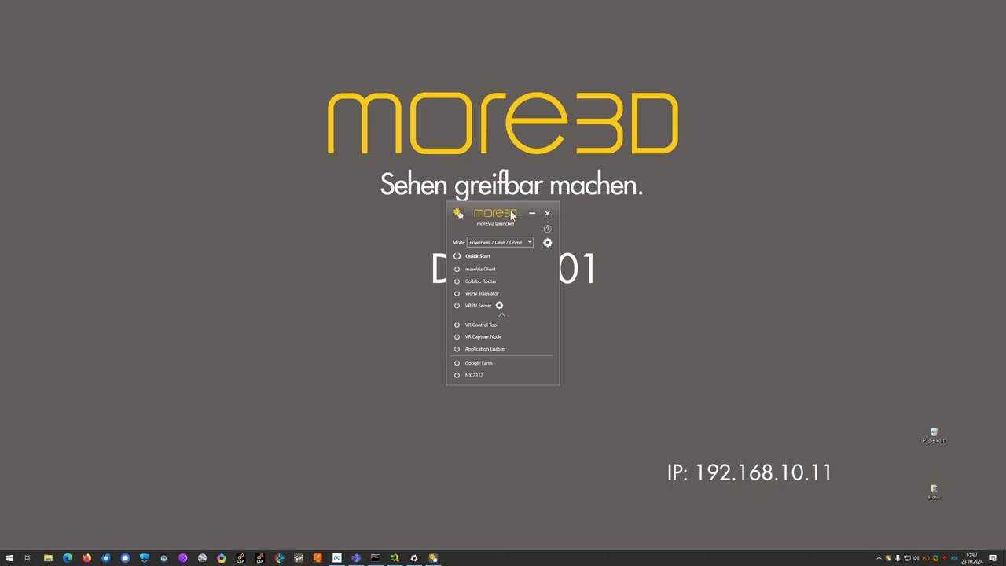
Start the Application Enabler from the launcher's tray menu and locate known apps.
left_click(479, 214)
left_click(501, 316)
left_click(501, 316)
right_click(889, 558)
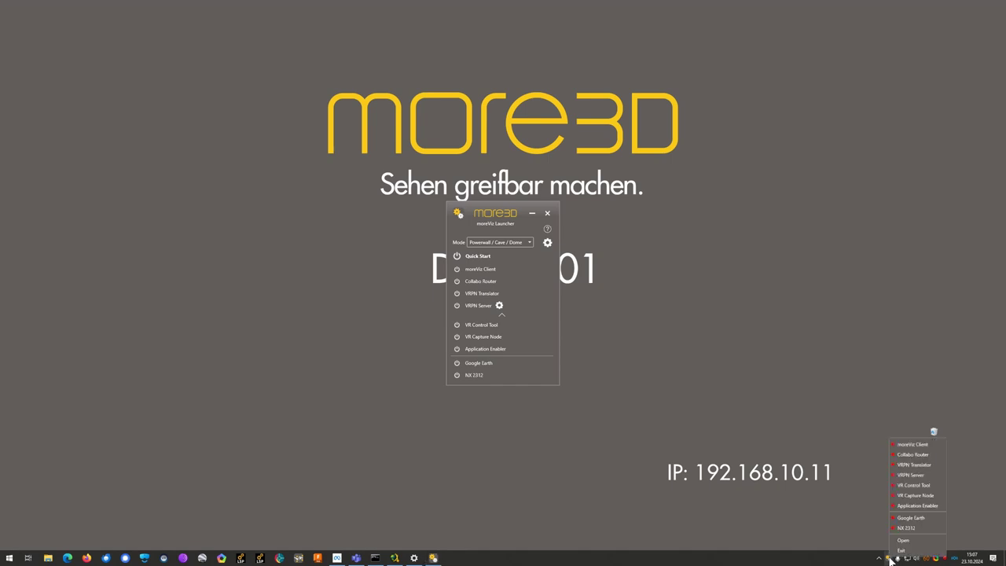
left_click(927, 507)
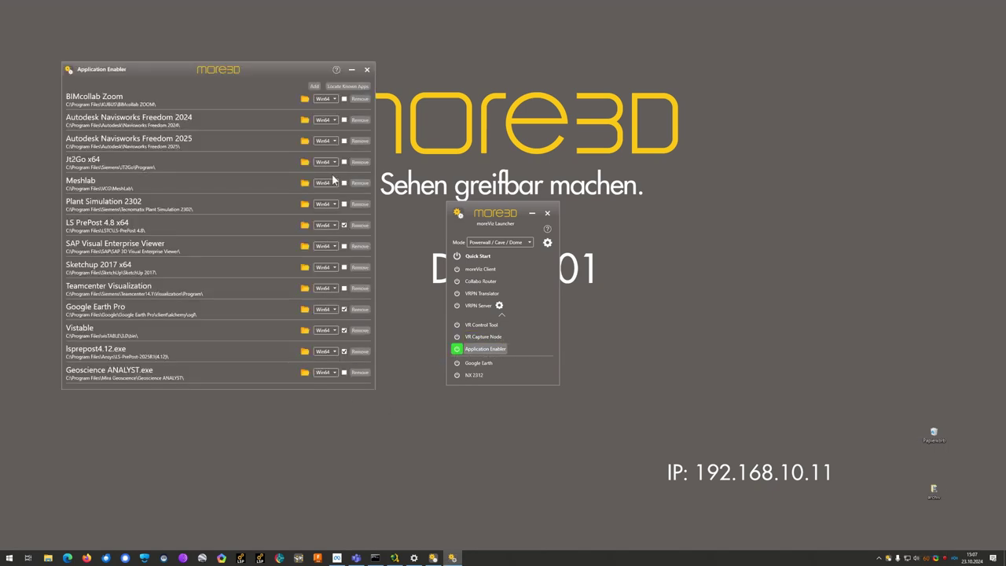
left_click(334, 87)
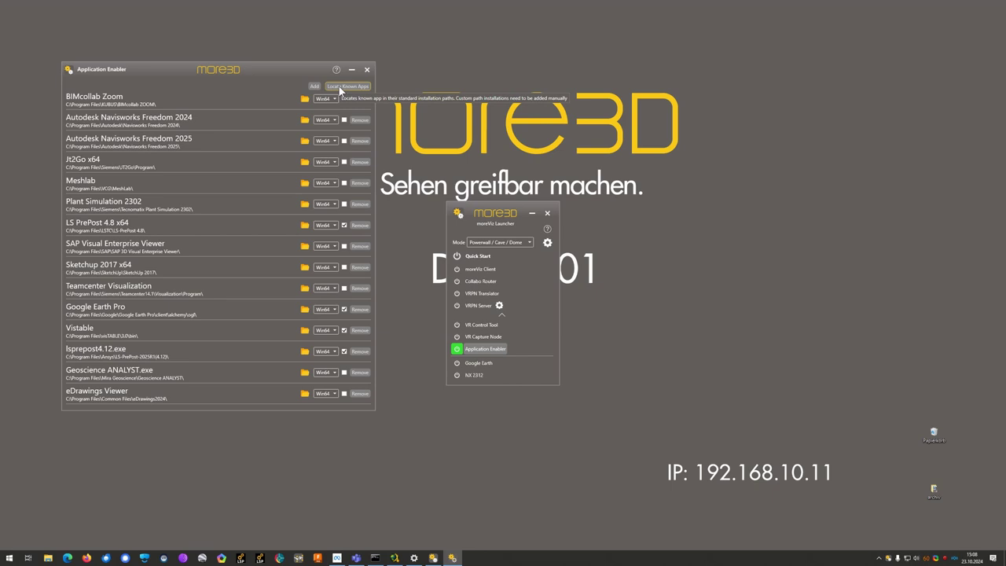
Add Geoscience ANALYST.exe to the Application Enabler list and enable it.
left_click(314, 85)
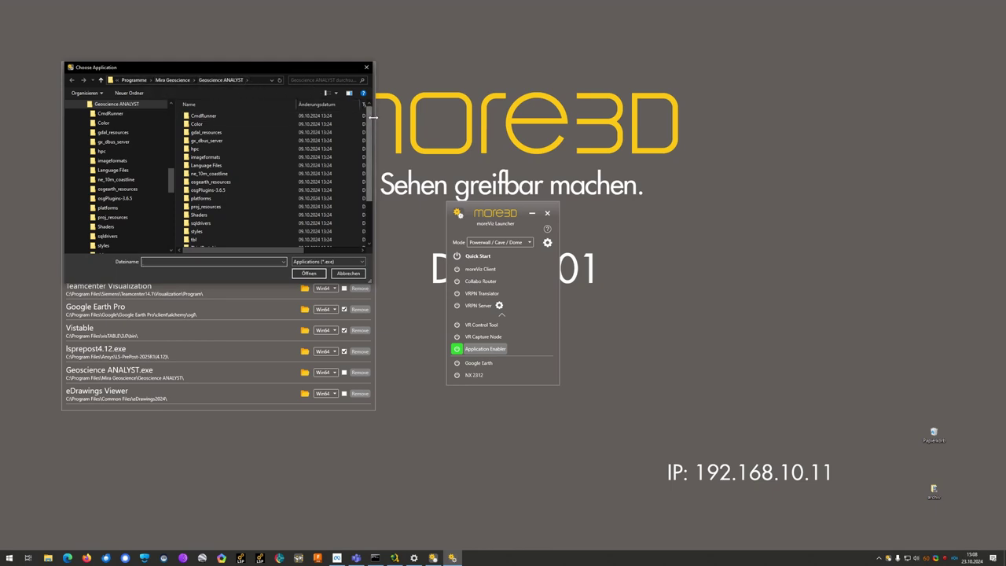
scroll(267, 178, "down", 2)
left_click(235, 202)
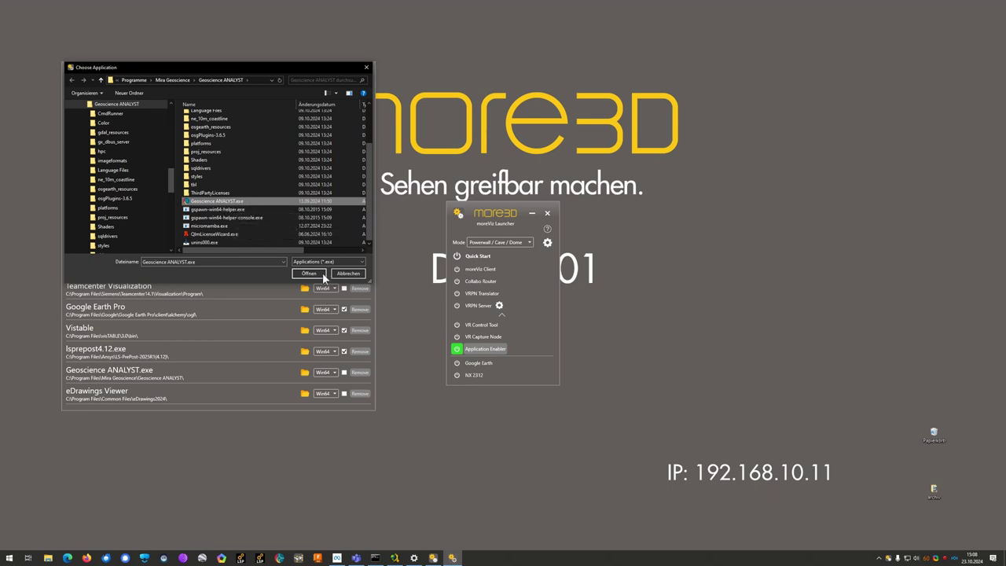
left_click(309, 273)
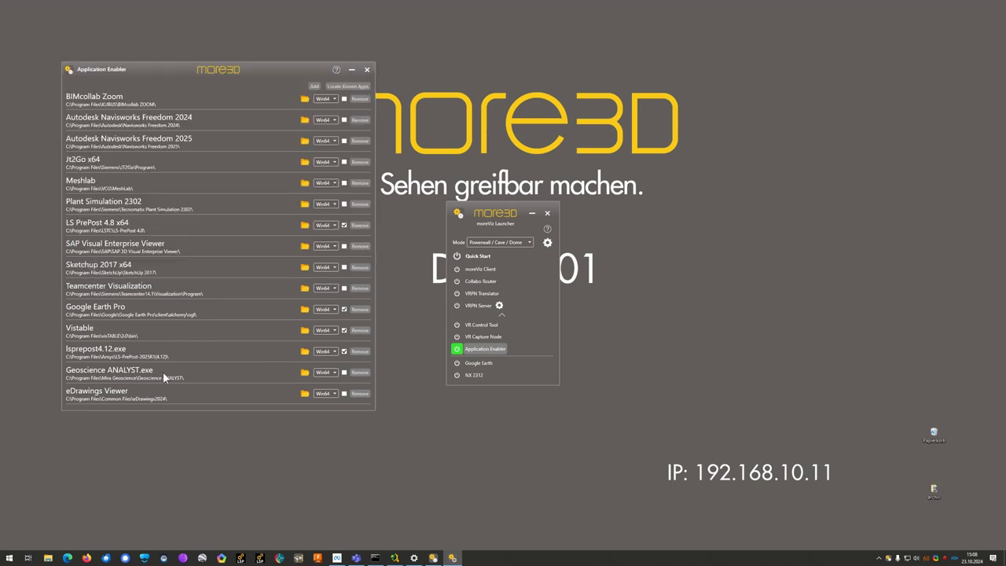
left_click(344, 373)
Close the enabler, then set OpenXR (HMD) output, Quest3 controllers and 4x anti-aliasing, and apply.
left_click(367, 70)
left_click(547, 244)
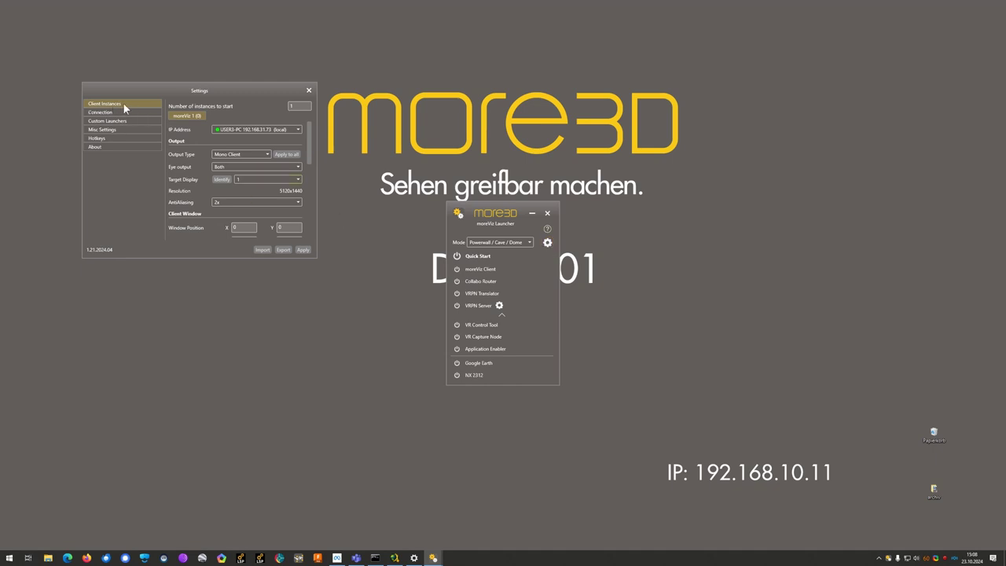
left_click(235, 154)
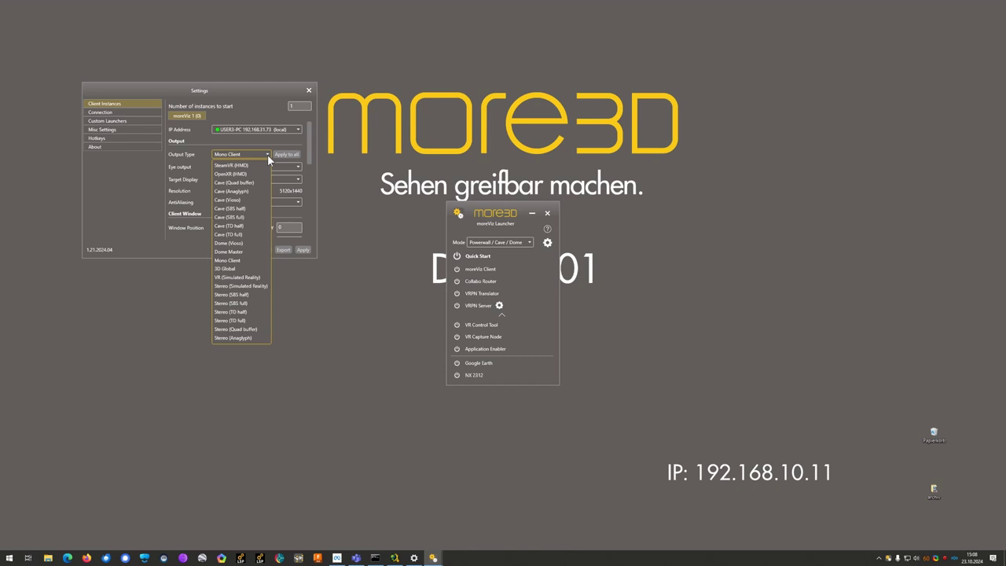
left_click(250, 174)
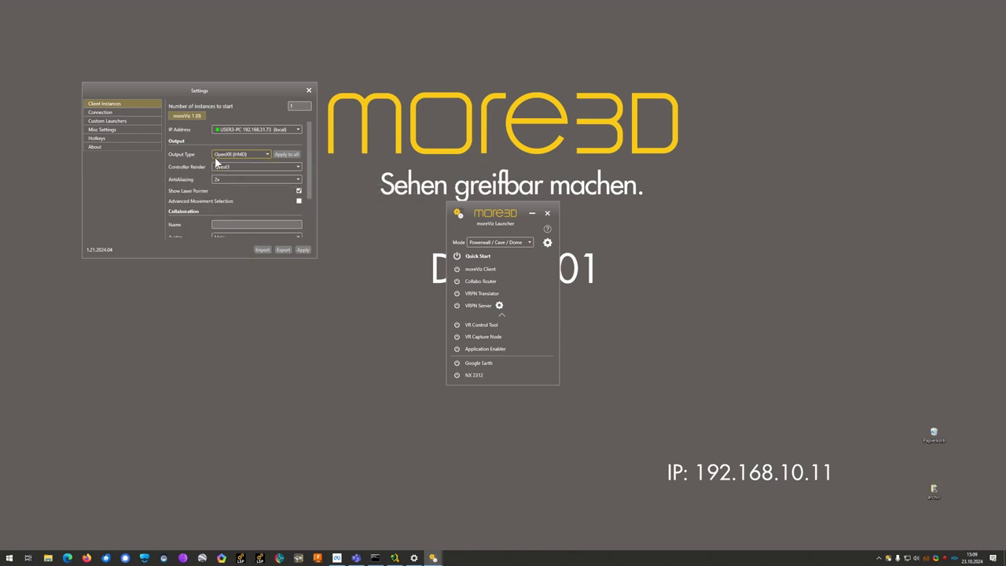
left_click(238, 167)
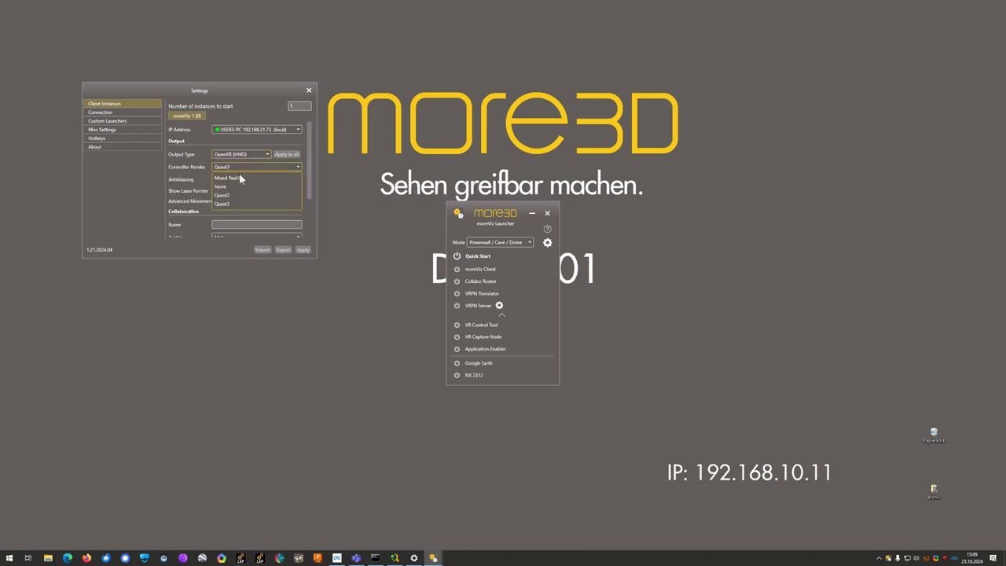
left_click(237, 203)
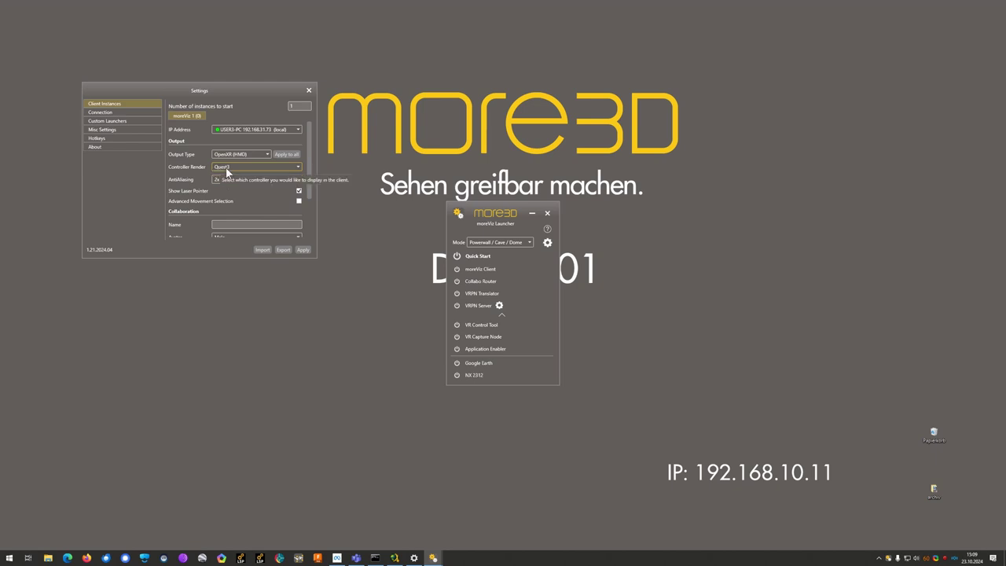
left_click(222, 178)
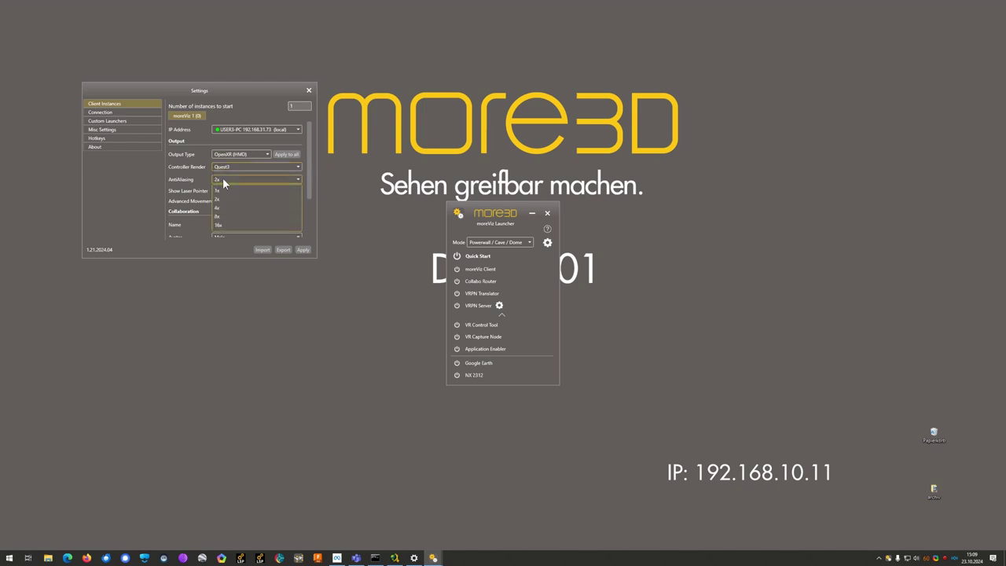
left_click(222, 207)
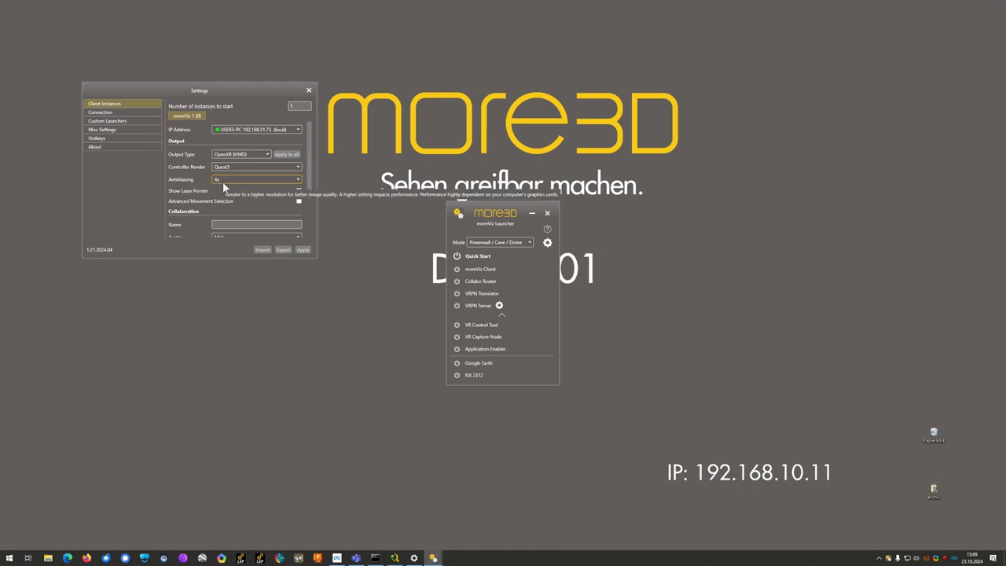
left_click(302, 249)
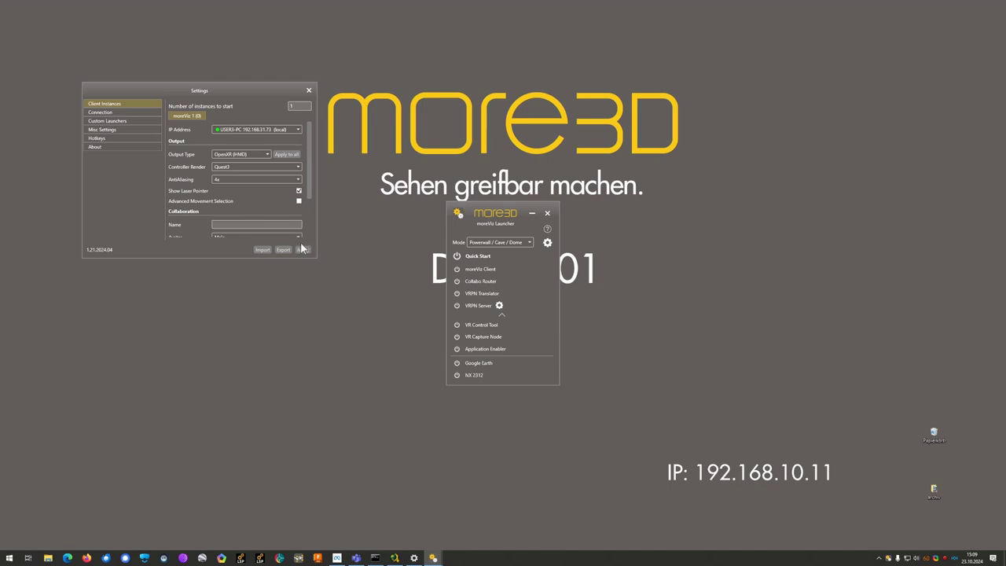
Start the moreViz Client, check the connected Quest headset in Meta Quest Link, then minimize Link.
left_click(309, 90)
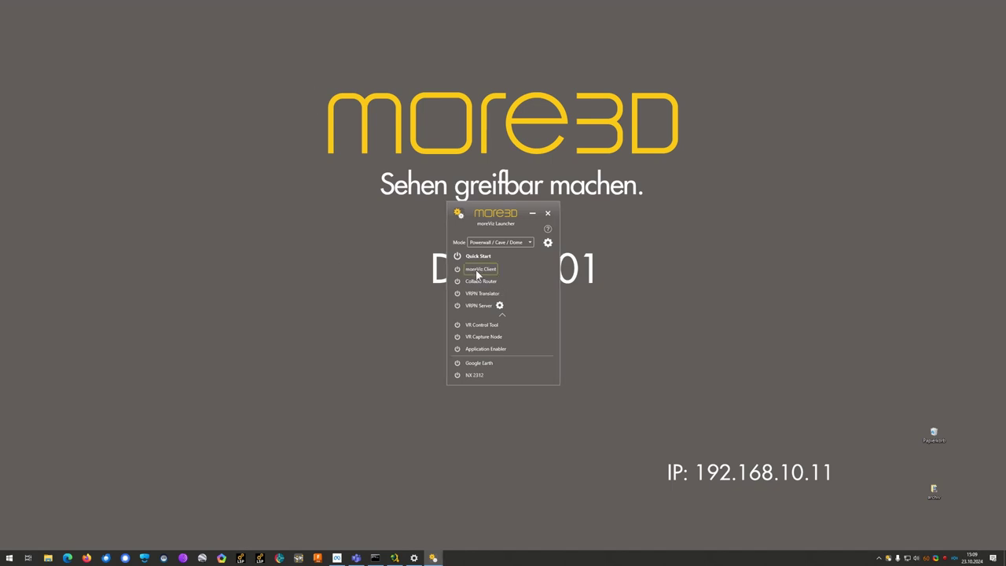
left_click(475, 270)
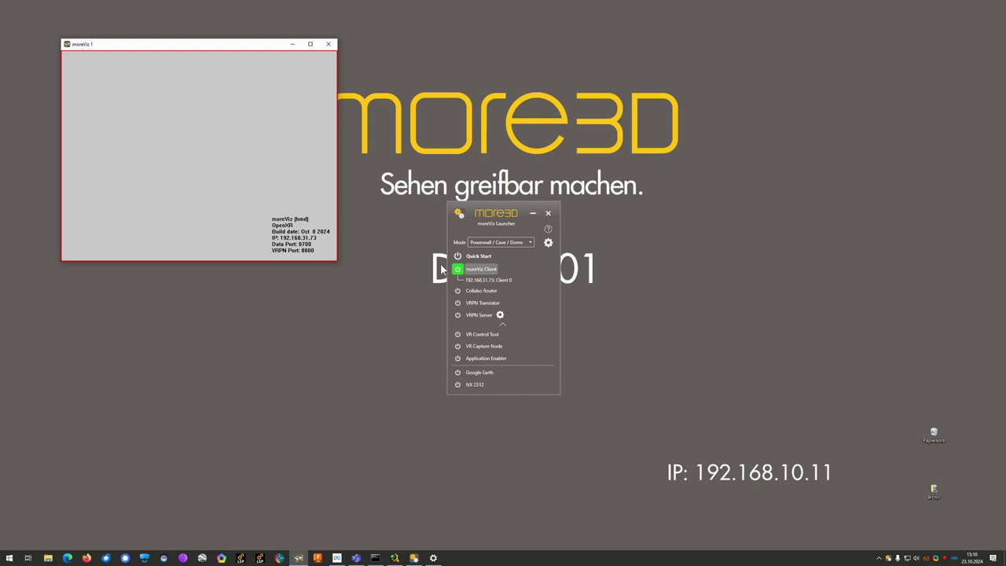
left_click(336, 557)
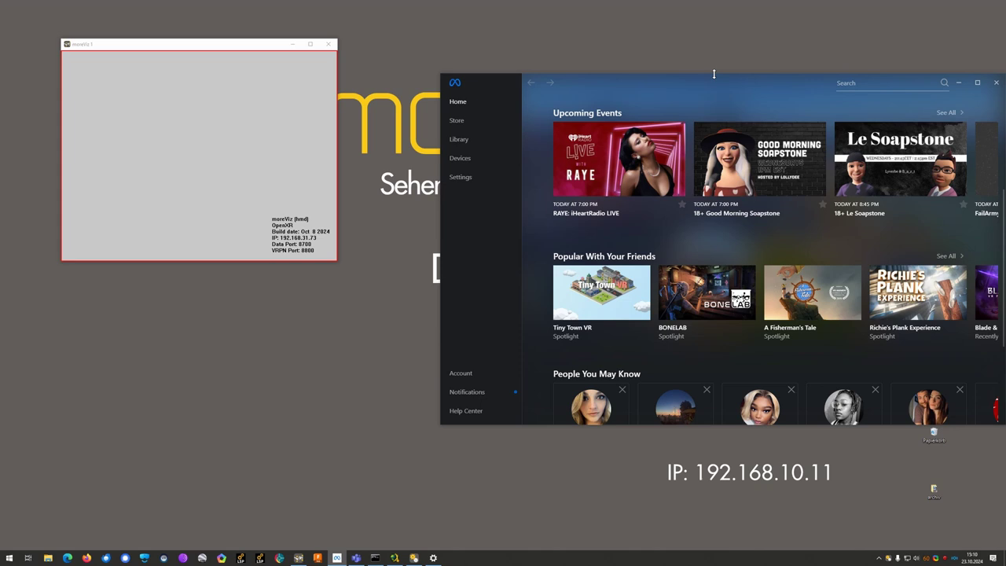
left_click_drag(689, 83, 601, 77)
left_click(393, 152)
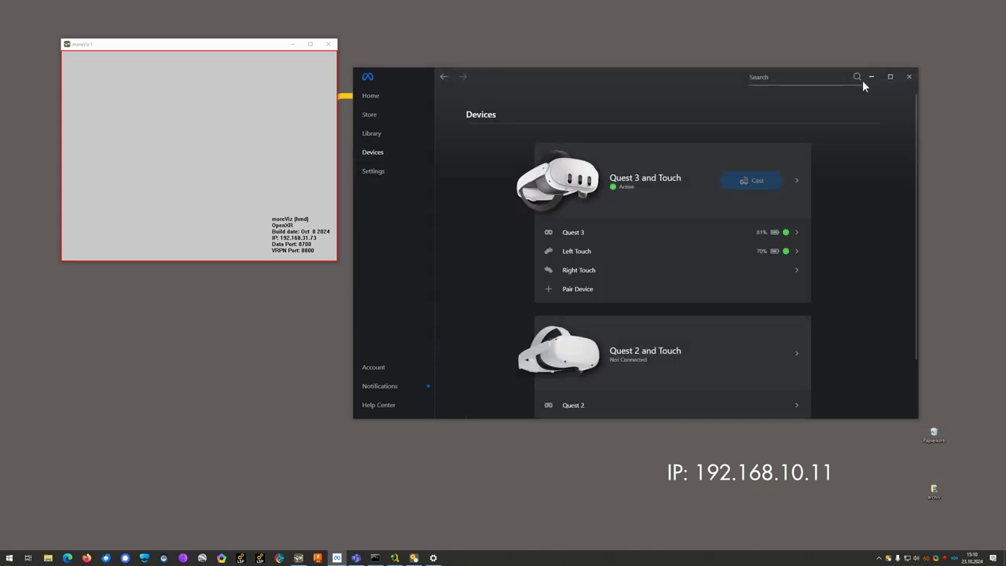
left_click(871, 77)
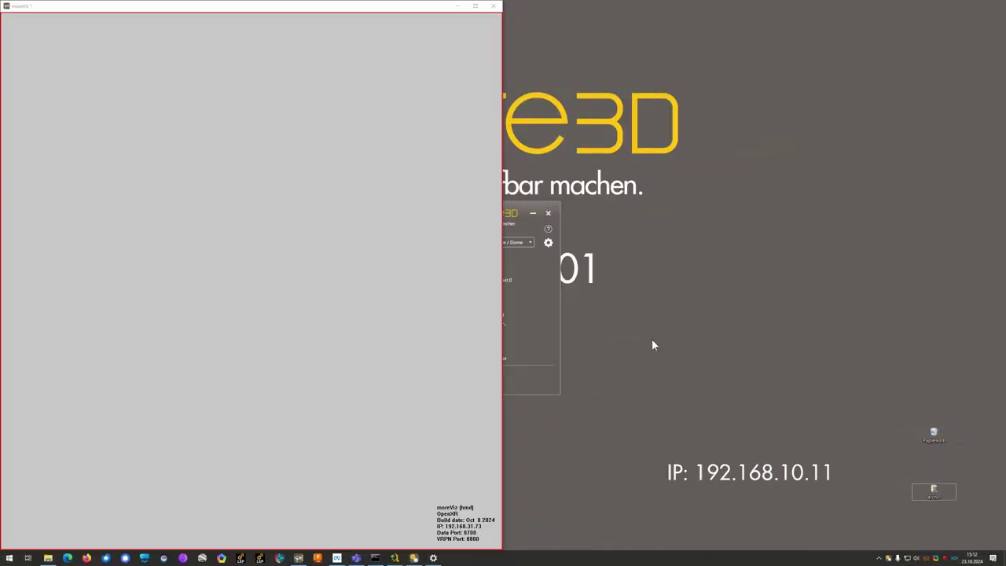
Launch Geoscience ANALYST, dock it on the right half, and reopen GeoscienceANALYST_demo.geoh5 from recent workspaces.
left_click(8, 557)
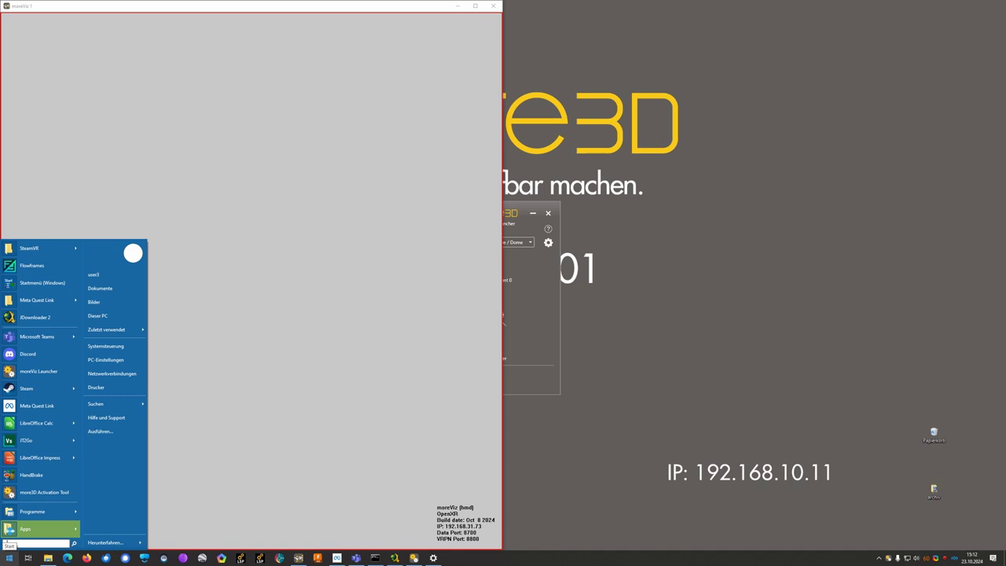
left_click(32, 518)
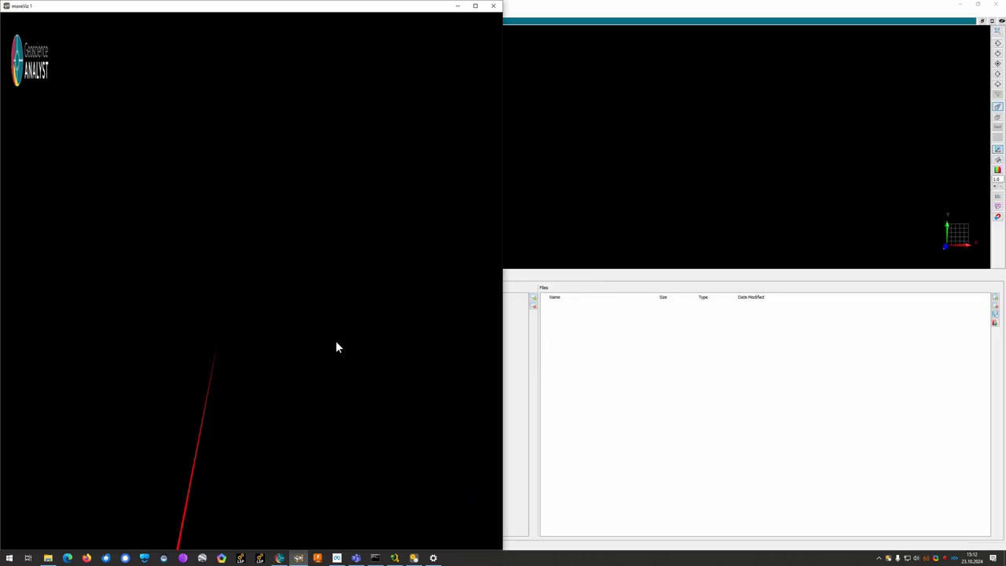
double_click(541, 8)
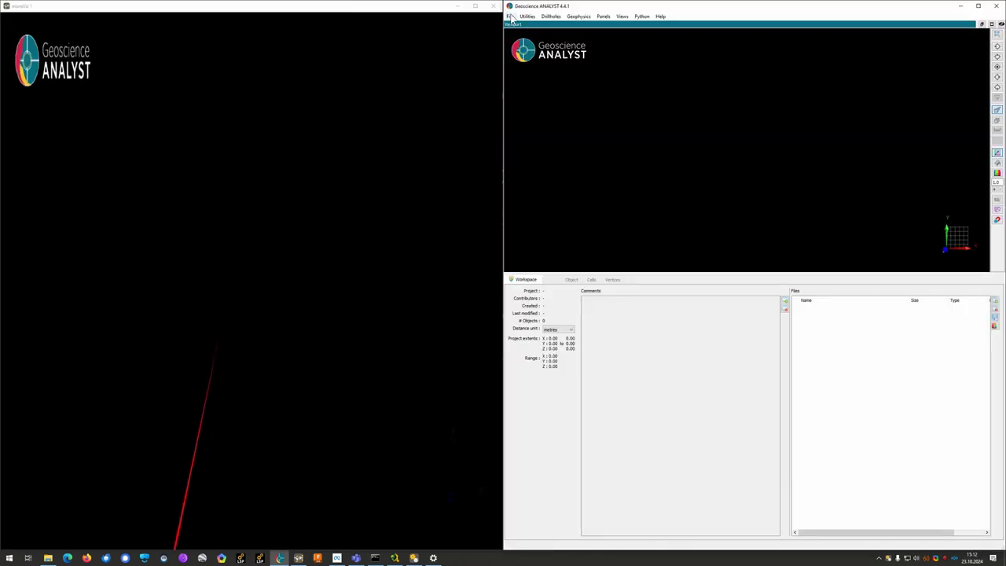
left_click(510, 16)
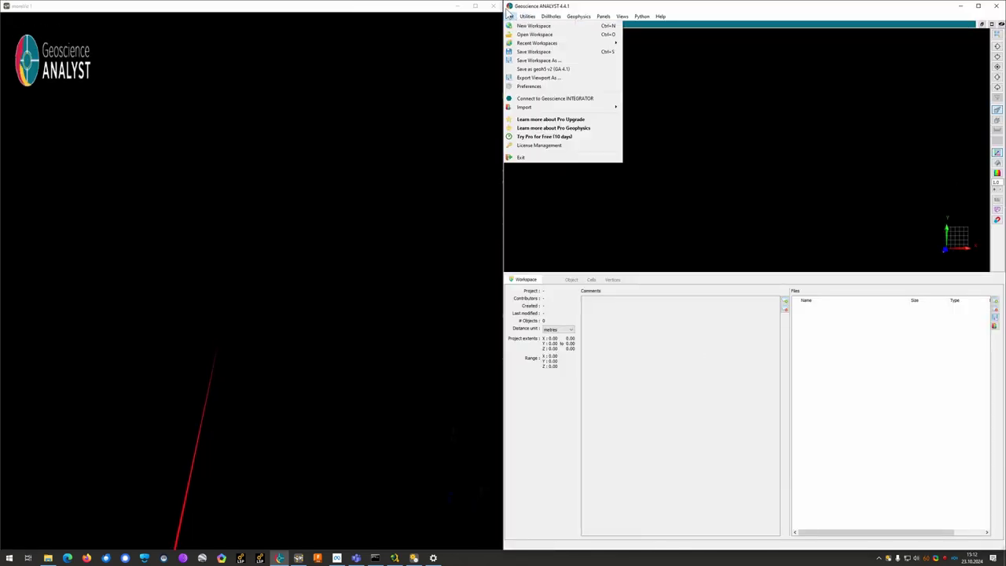
mouse_move(542, 43)
left_click(652, 44)
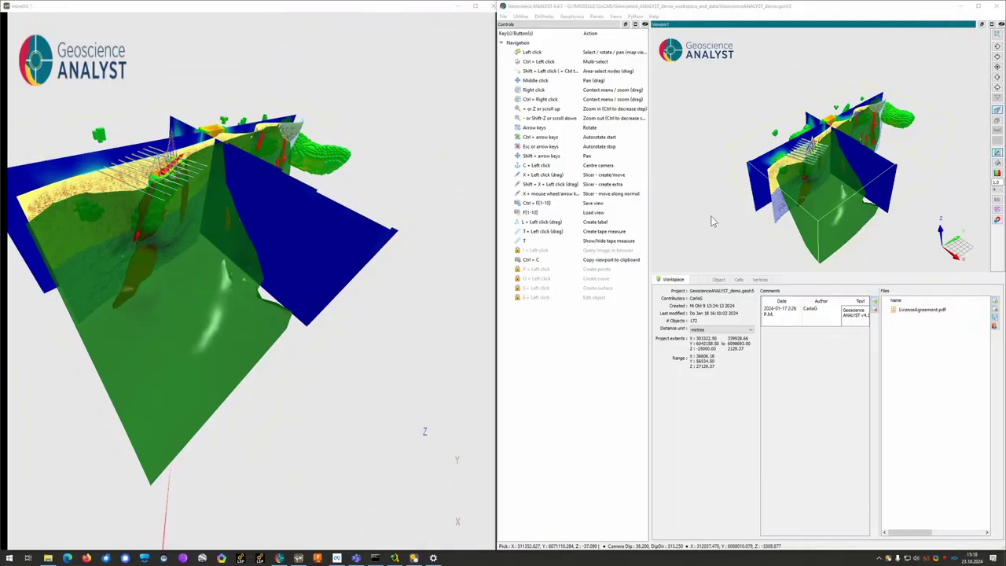
Zoom and pan onto the geology model, then drag a quick slicer plane across it.
right_click_drag(780, 184, 785, 187)
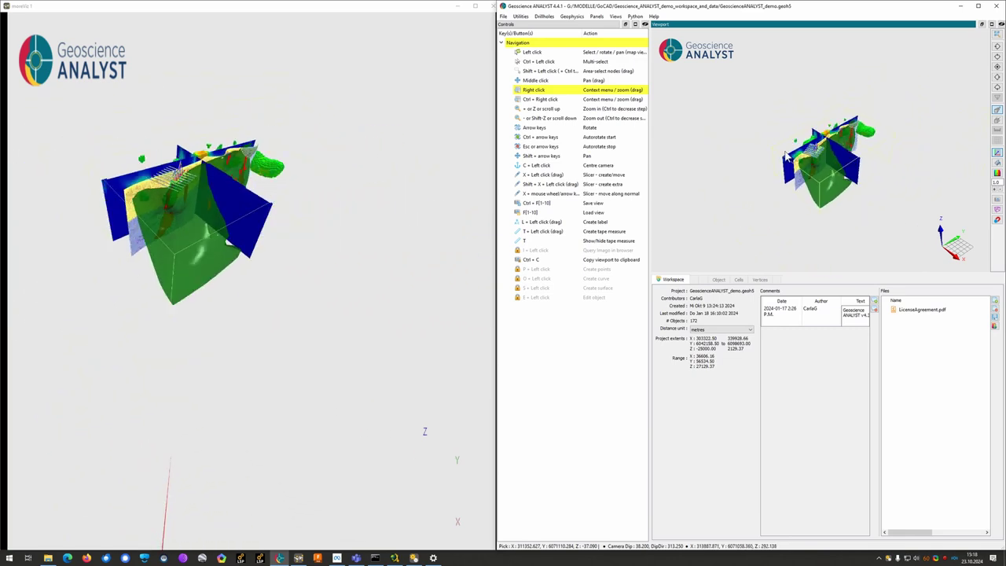
scroll(786, 155, "up", 6)
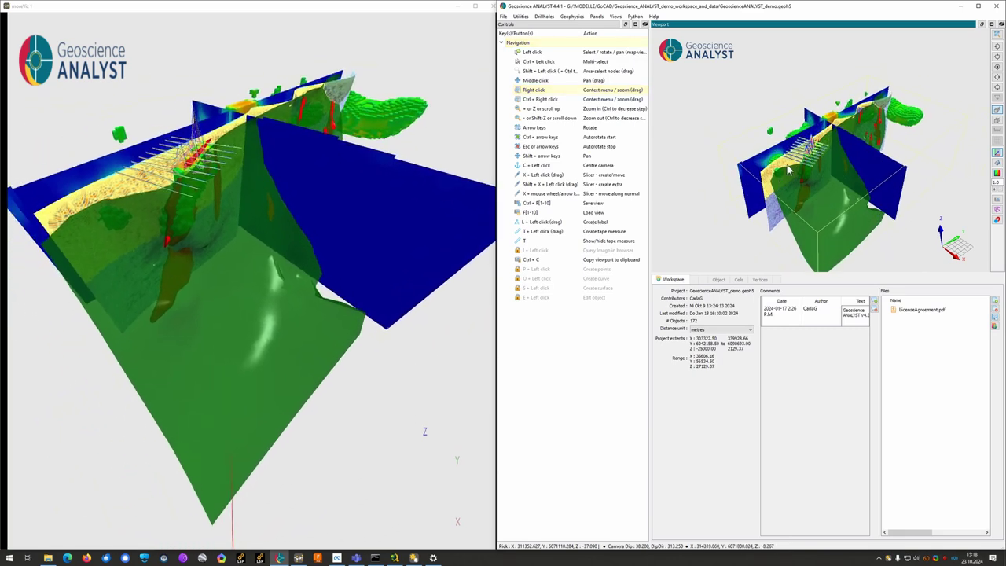
middle_click_drag(789, 169, 780, 144)
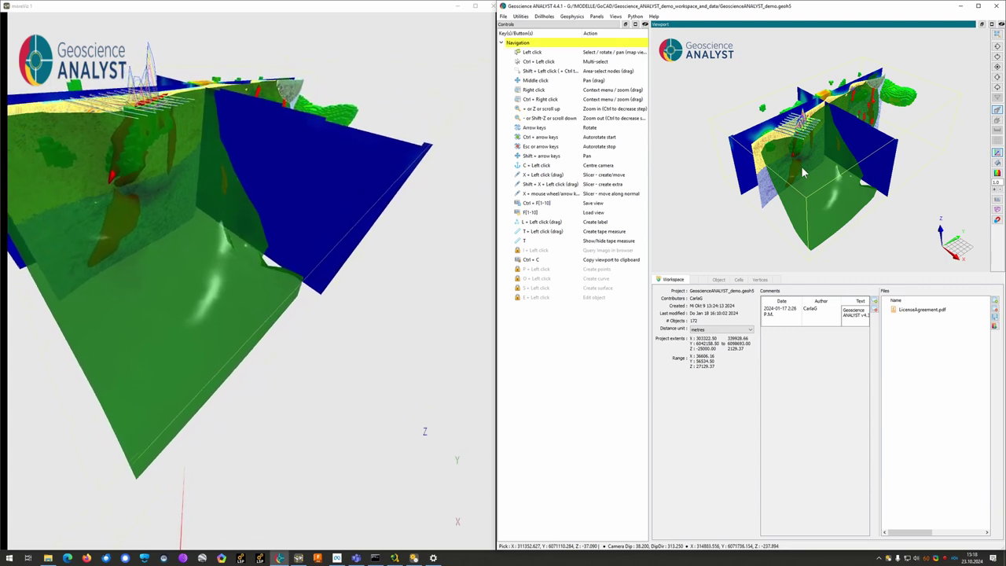
left_click_drag(780, 140, 803, 217)
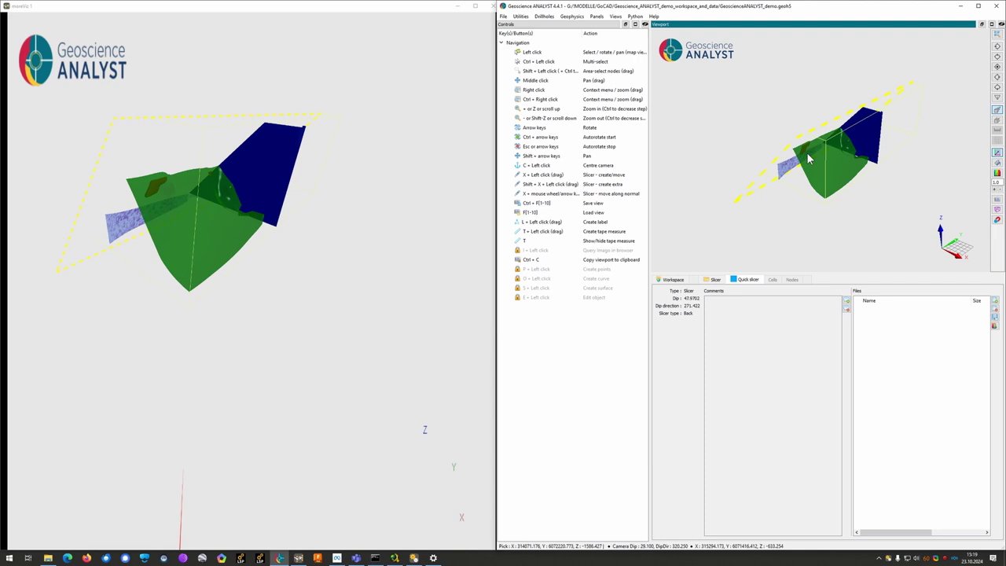
Label the green 4_Hidden_formation surface 'custom information #1', then zoom and rotate around it.
key("l")
left_click(826, 154)
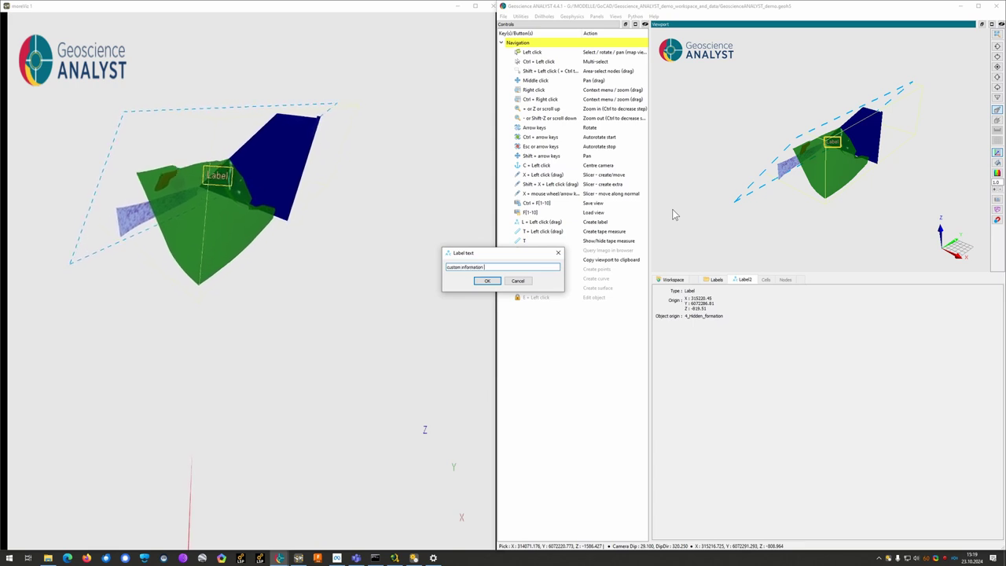
key("Return")
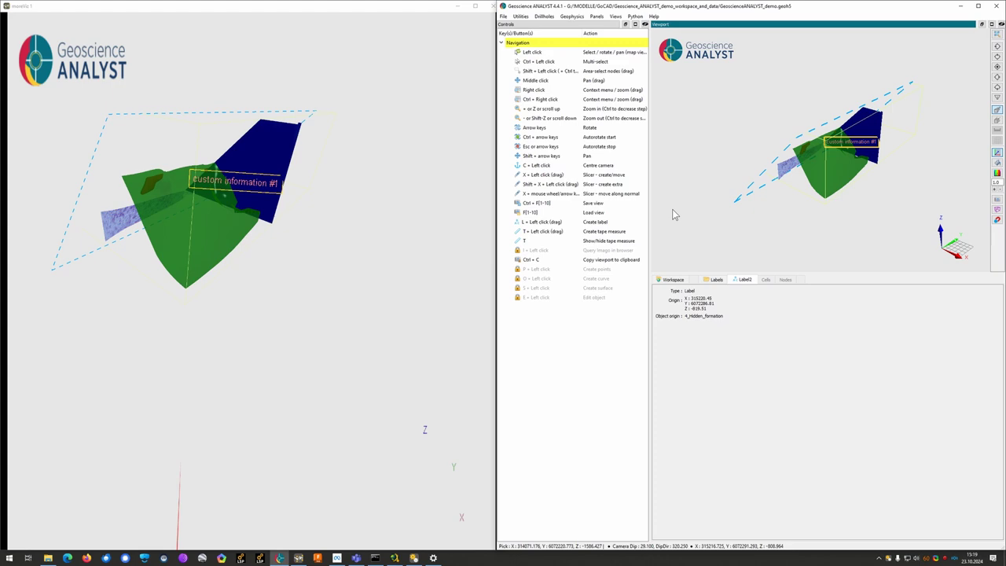
scroll(842, 142, "up", 5)
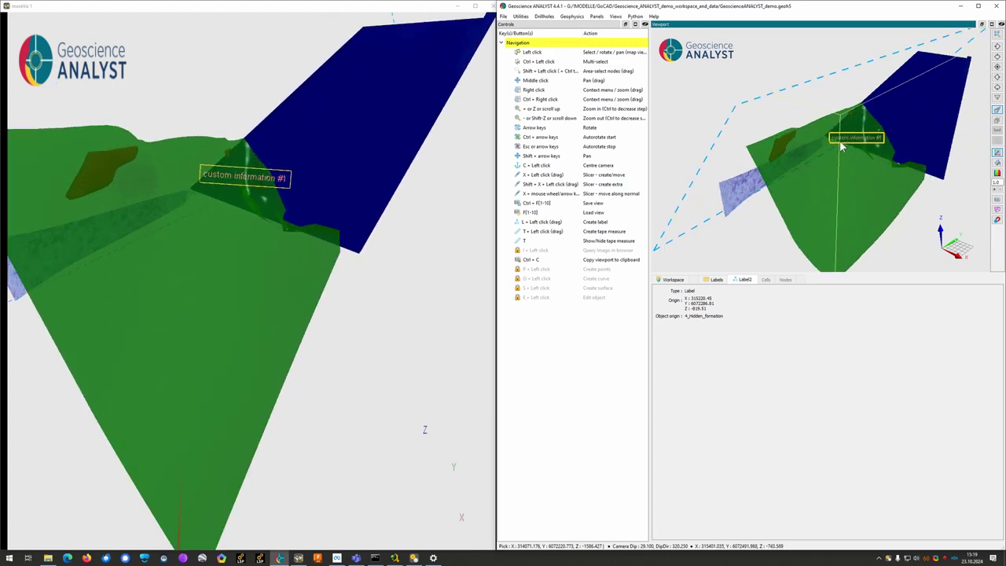
left_click_drag(817, 150, 781, 164)
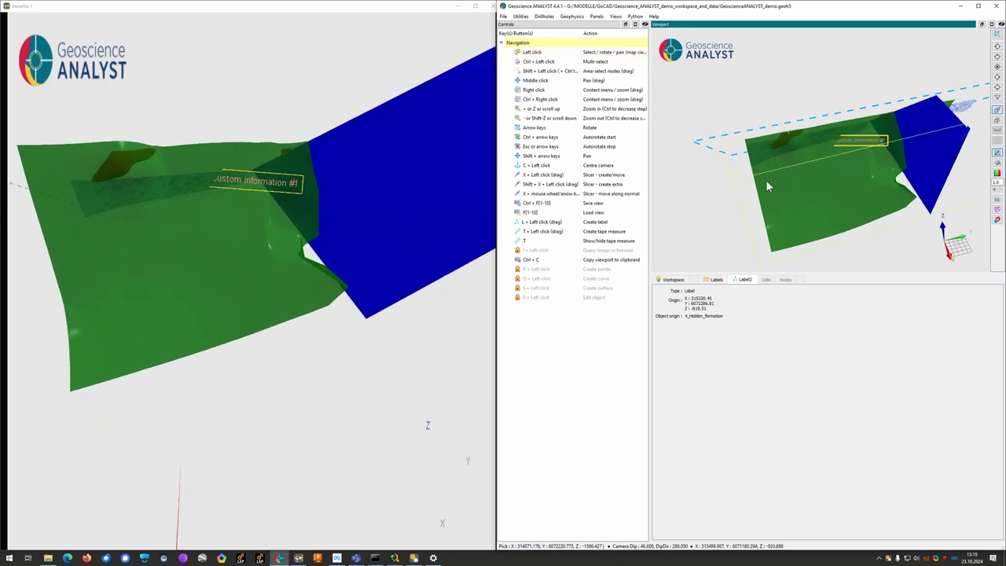
Select the 4_Hidden_formation surface and rotate the model to inspect it.
left_click(768, 185)
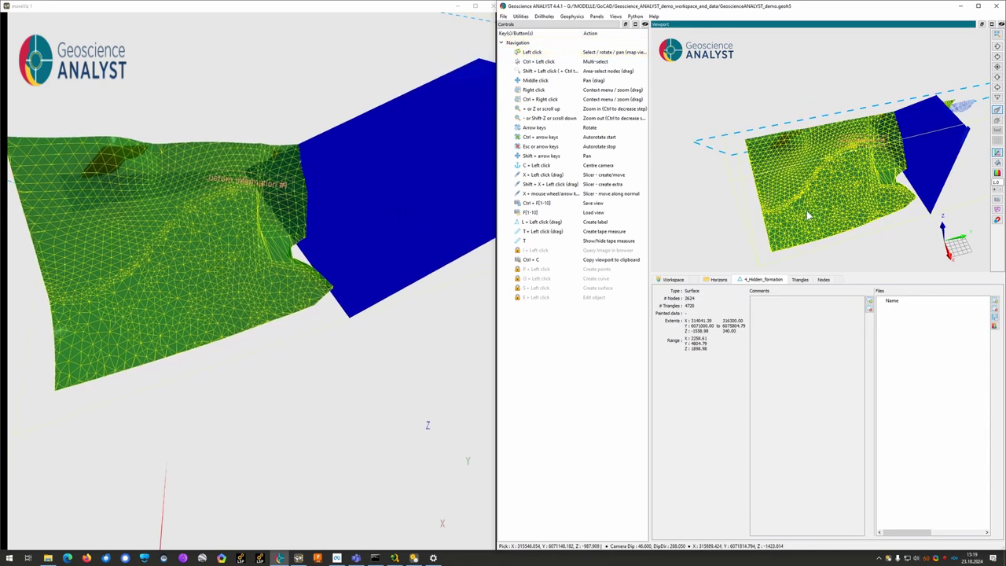
left_click_drag(808, 217, 886, 126)
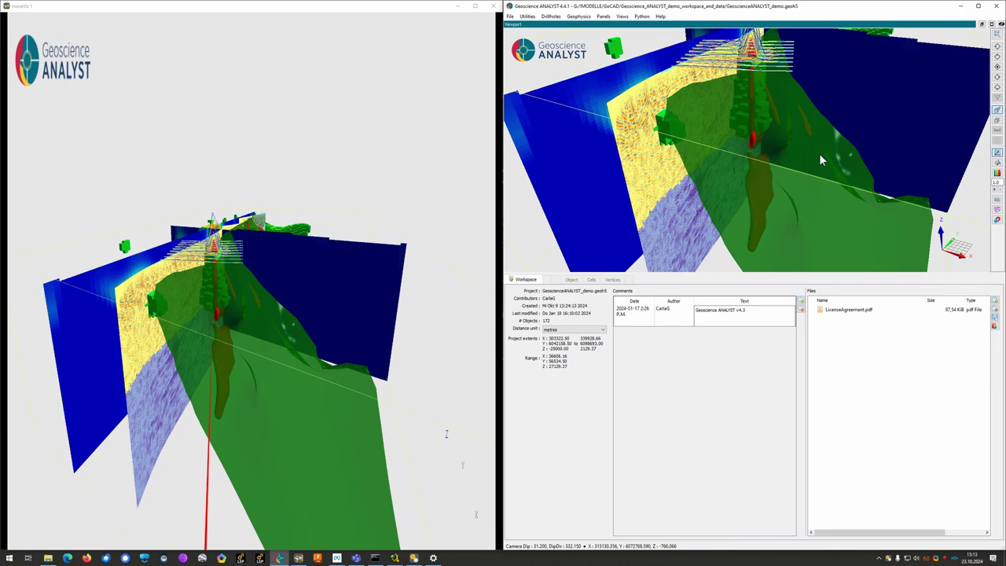
Rotate the model for an oblique view along the yellow section toward the red bodies.
mouse_move(792, 143)
left_mouse_down()
mouse_move(792, 173)
mouse_move(803, 137)
left_mouse_up()
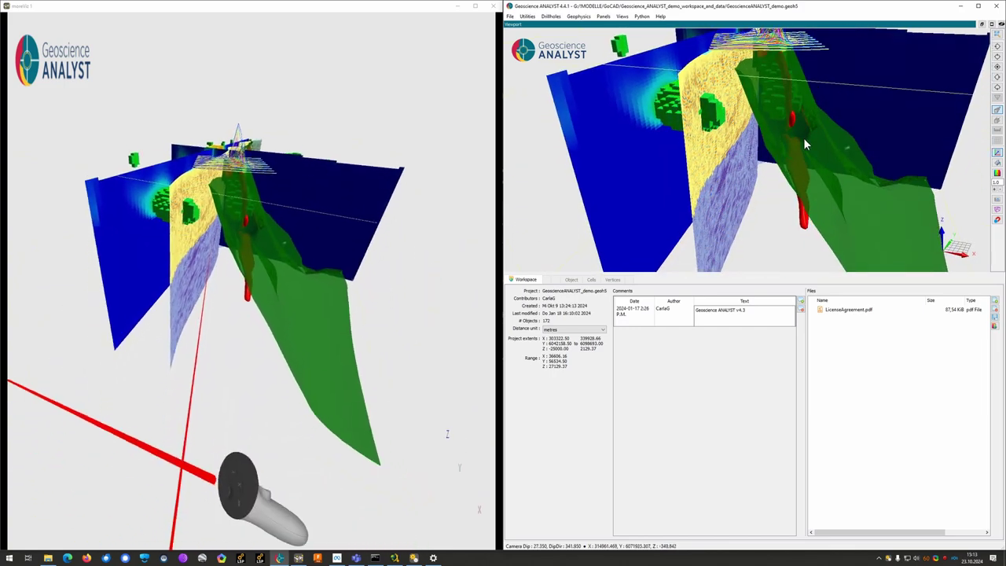